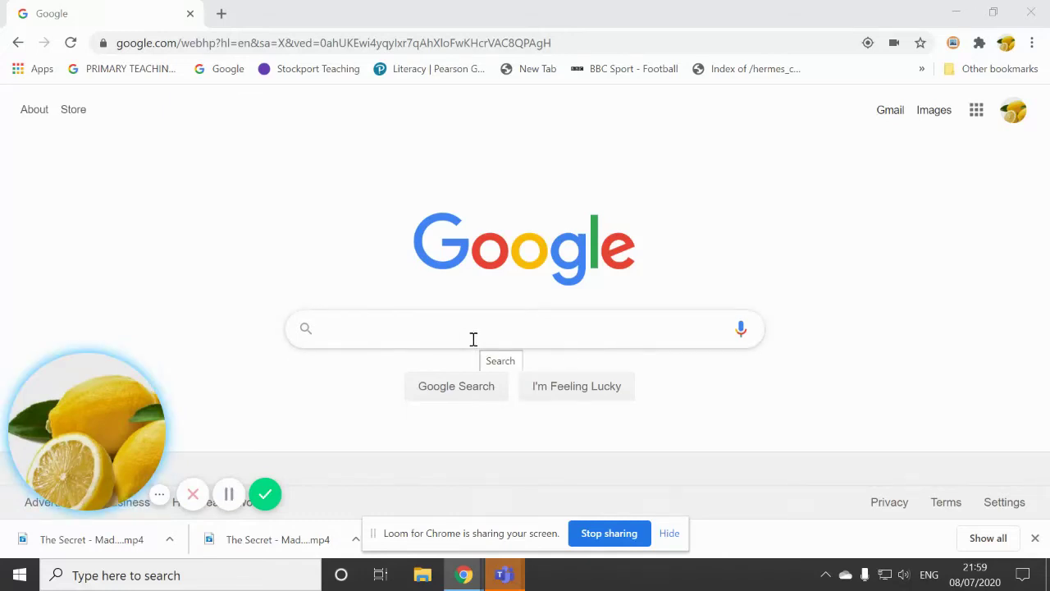
Search Google for 'flexclip' and open the official flexclip.com homepage.
{"action": "left_click", "coordinate": [473, 339]}
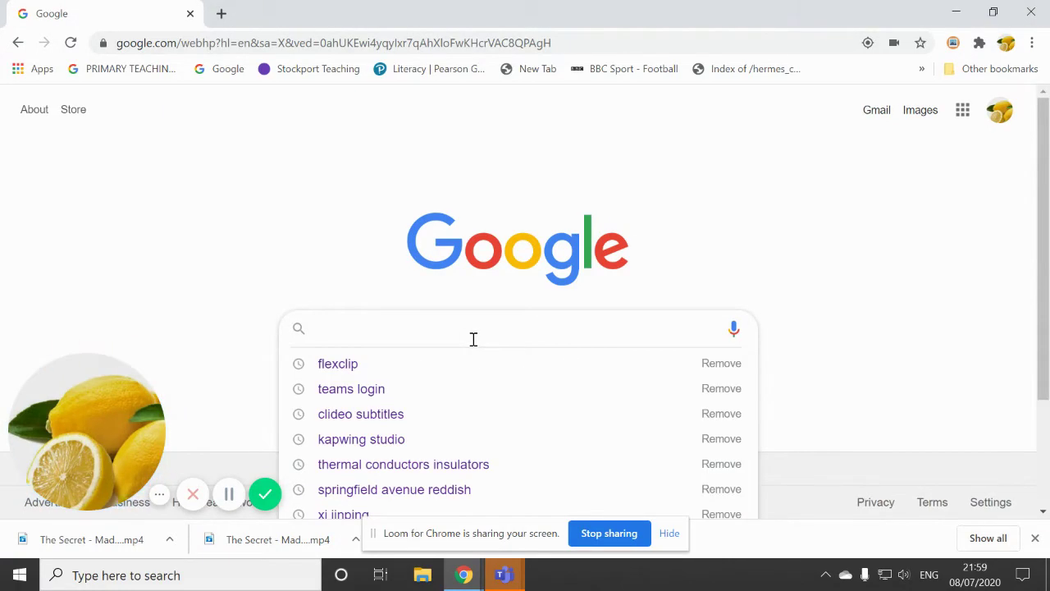
{"action": "left_click", "coordinate": [387, 364]}
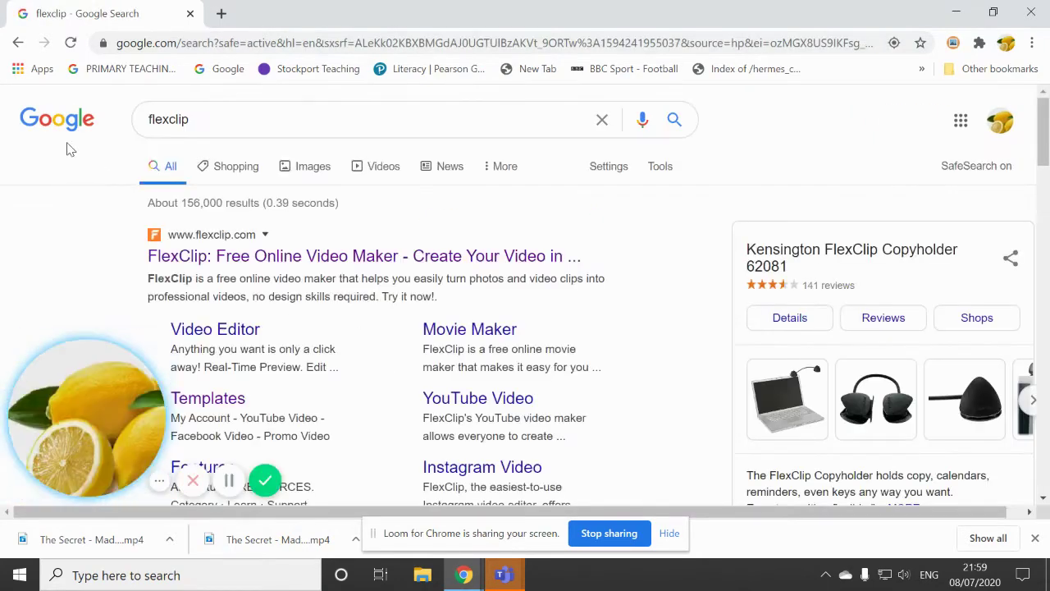
{"action": "double_click", "coordinate": [158, 121]}
{"action": "left_click", "coordinate": [56, 189]}
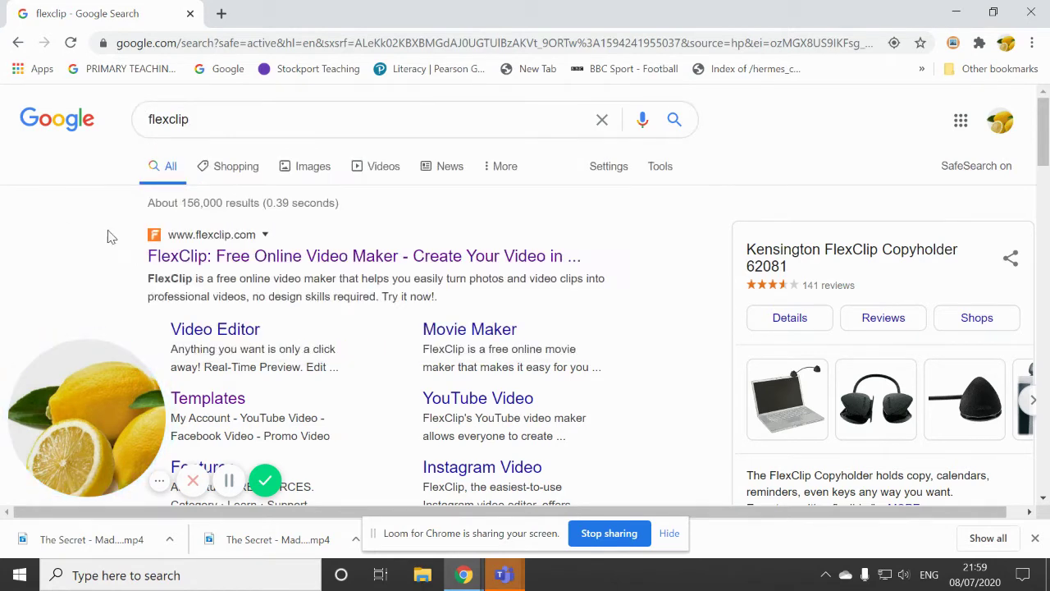
{"action": "left_click", "coordinate": [234, 256]}
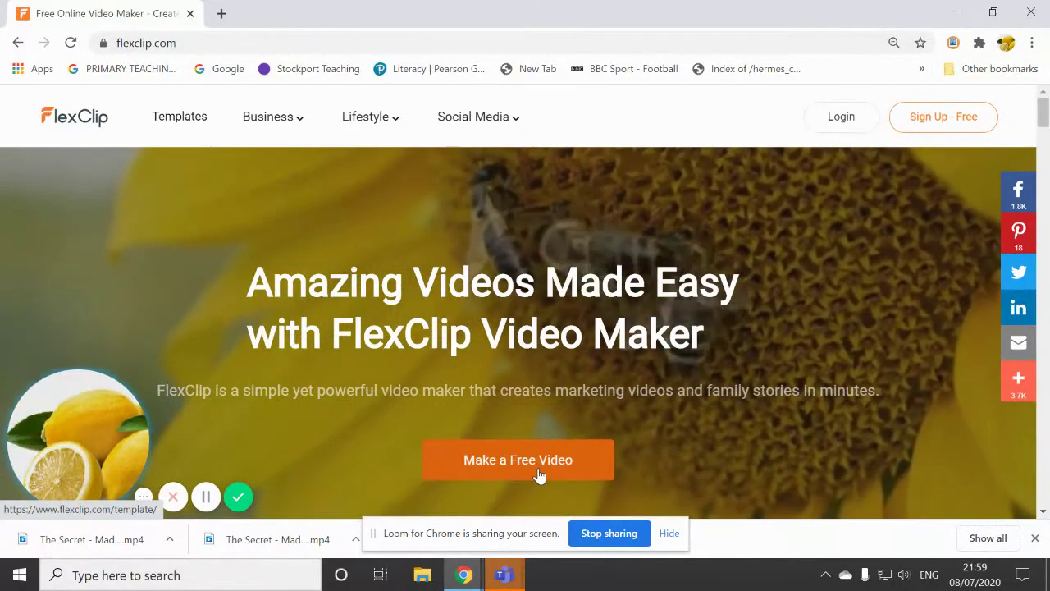
Go to the All Video Templates page and start a landscape project from scratch.
{"action": "left_click", "coordinate": [539, 476]}
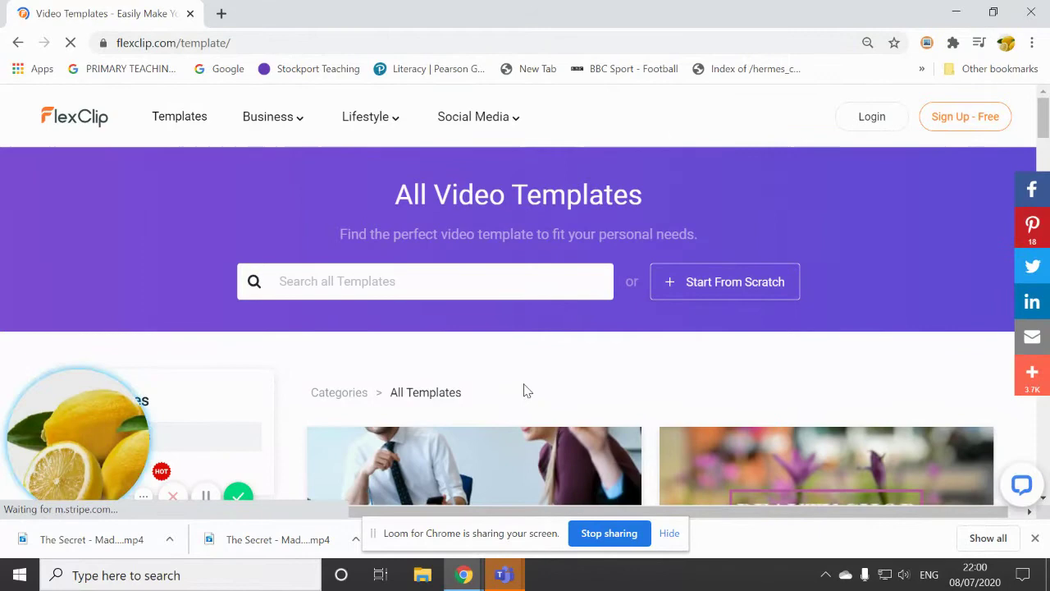
{"action": "scroll", "coordinate": [527, 390], "scroll_direction": "down", "scroll_amount": 2}
{"action": "scroll", "coordinate": [629, 323], "scroll_direction": "up", "scroll_amount": 2}
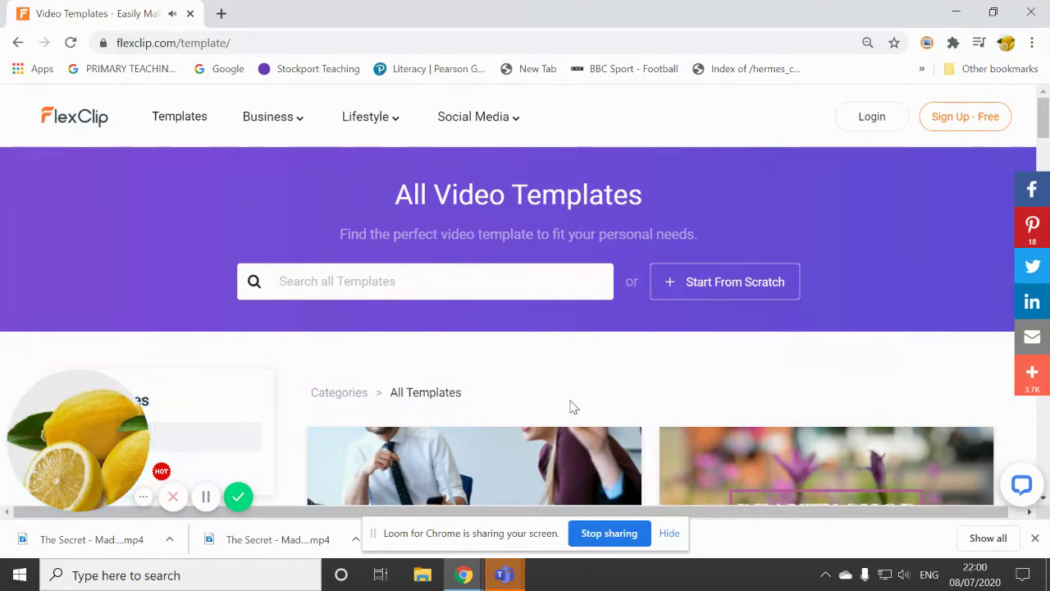
{"action": "left_click", "coordinate": [735, 289]}
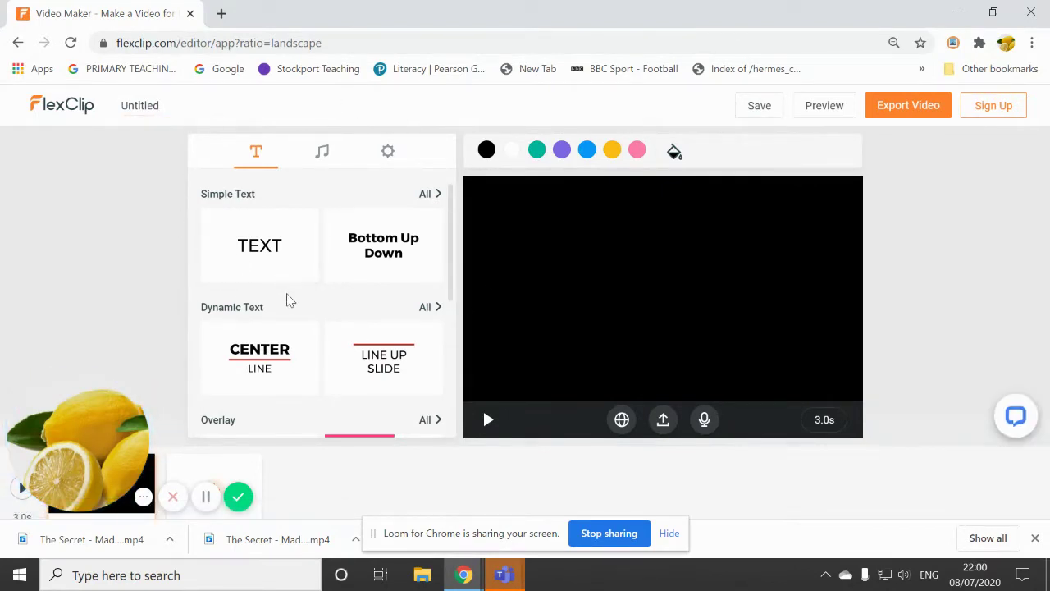
Let the editor load and check the single blank black 3.0-second scene.
{"action": "left_click_drag", "start_coordinate": [112, 415], "coordinate": [1007, 136]}
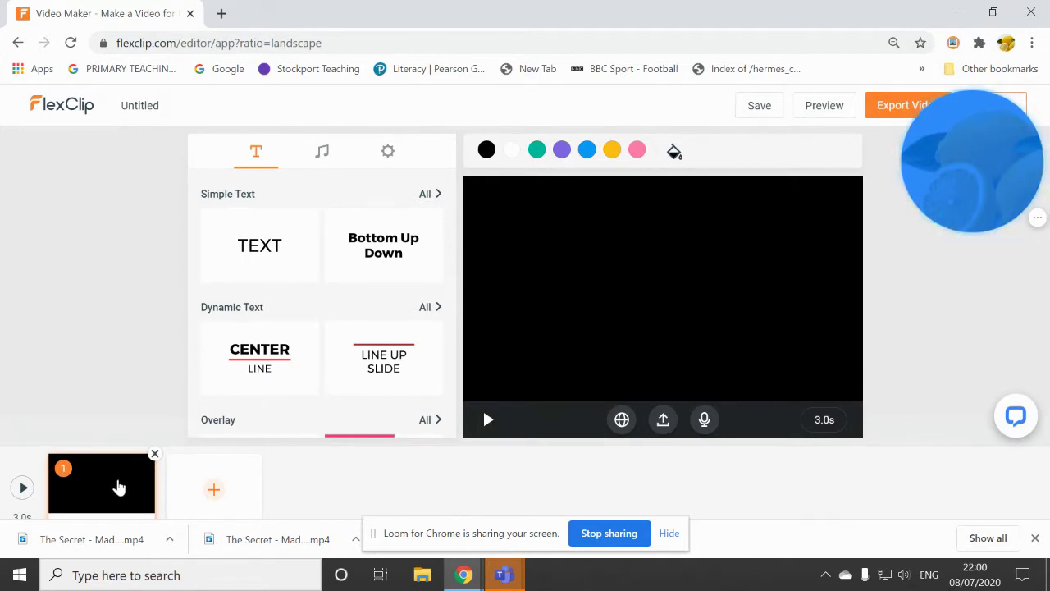
{"action": "mouse_move", "coordinate": [213, 493]}
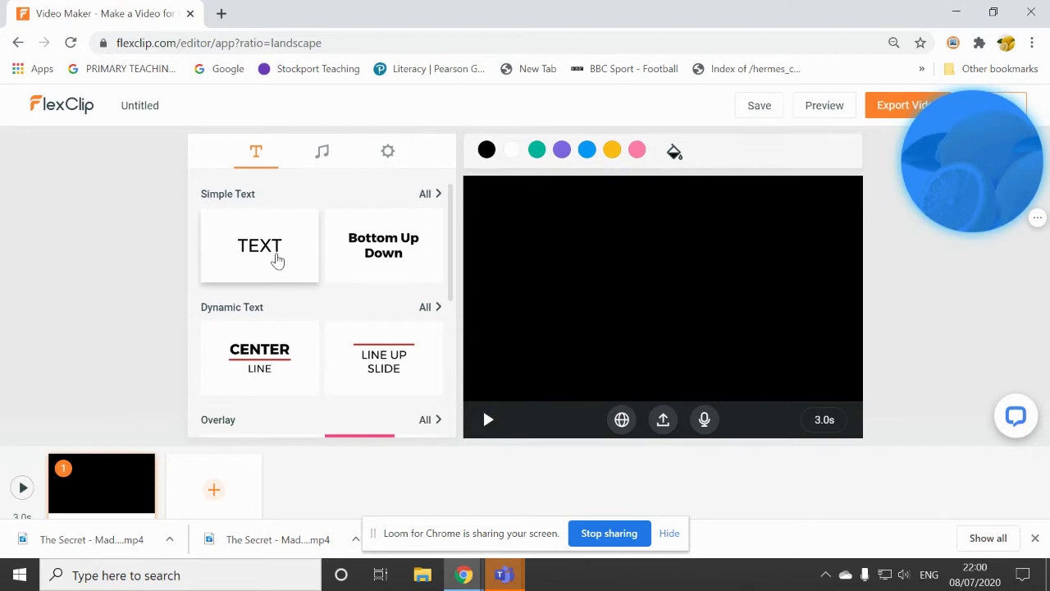
Add a Simple Text title to the black scene and change it to 'One day'.
{"action": "left_click", "coordinate": [273, 256]}
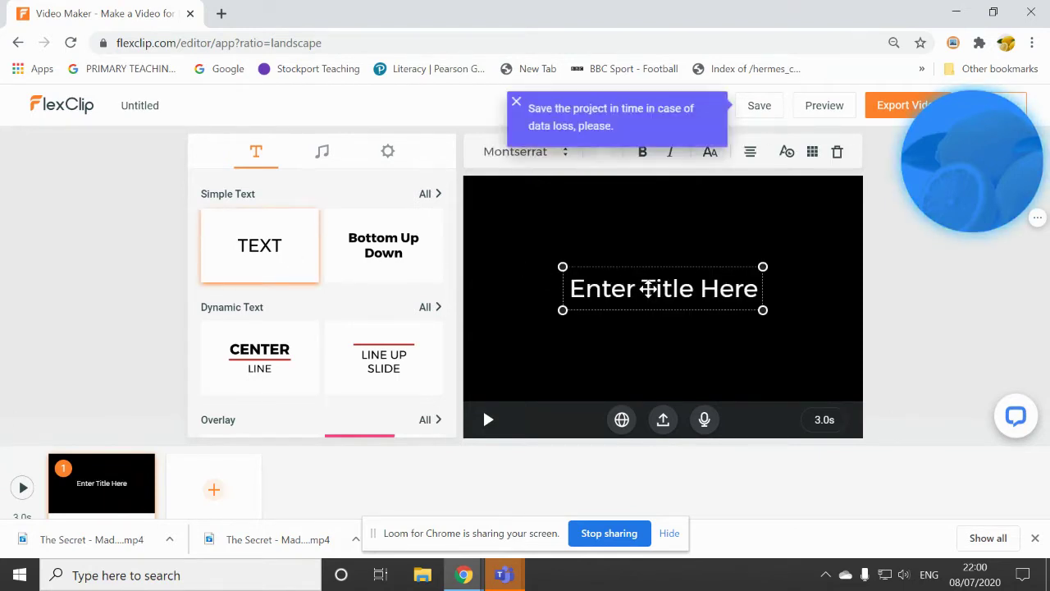
{"action": "double_click", "coordinate": [649, 288]}
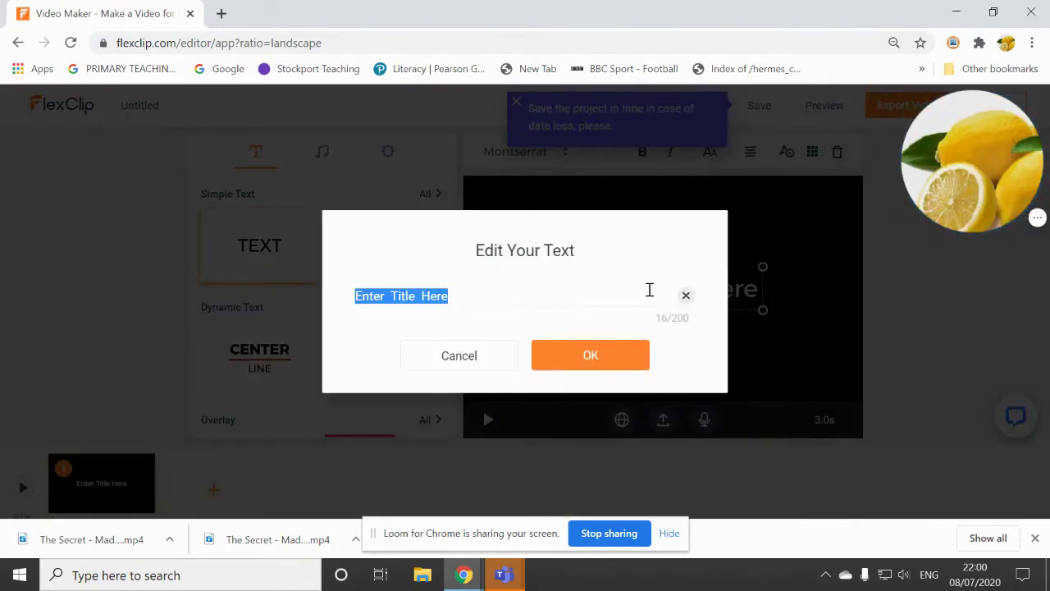
{"action": "type", "text": "0"}
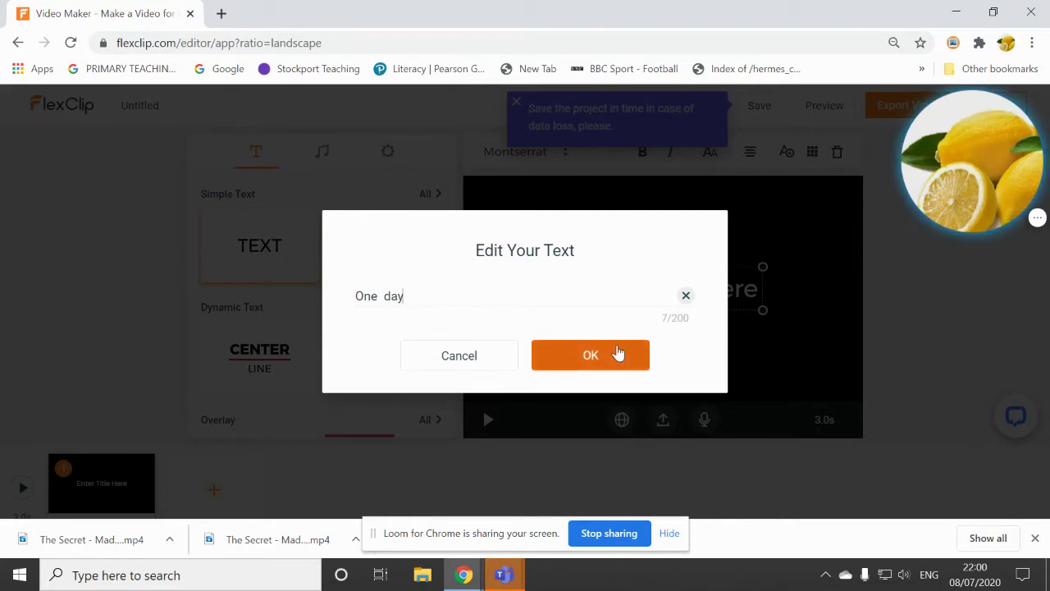
{"action": "left_click", "coordinate": [617, 353]}
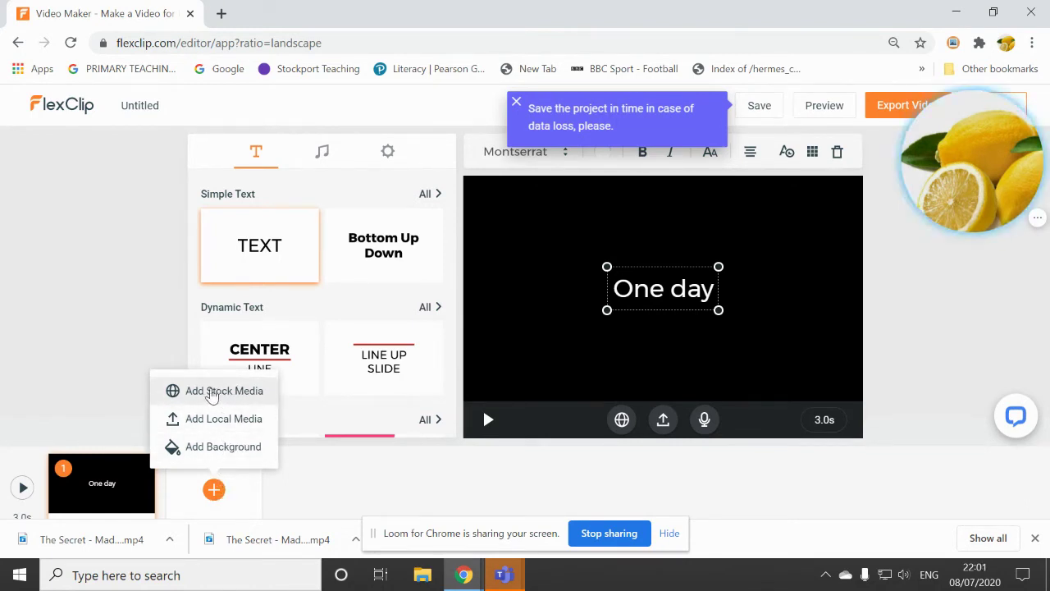
Search stock videos for 'king' and open the Fussen king-and-queen clip for preview.
{"action": "left_click", "coordinate": [216, 393]}
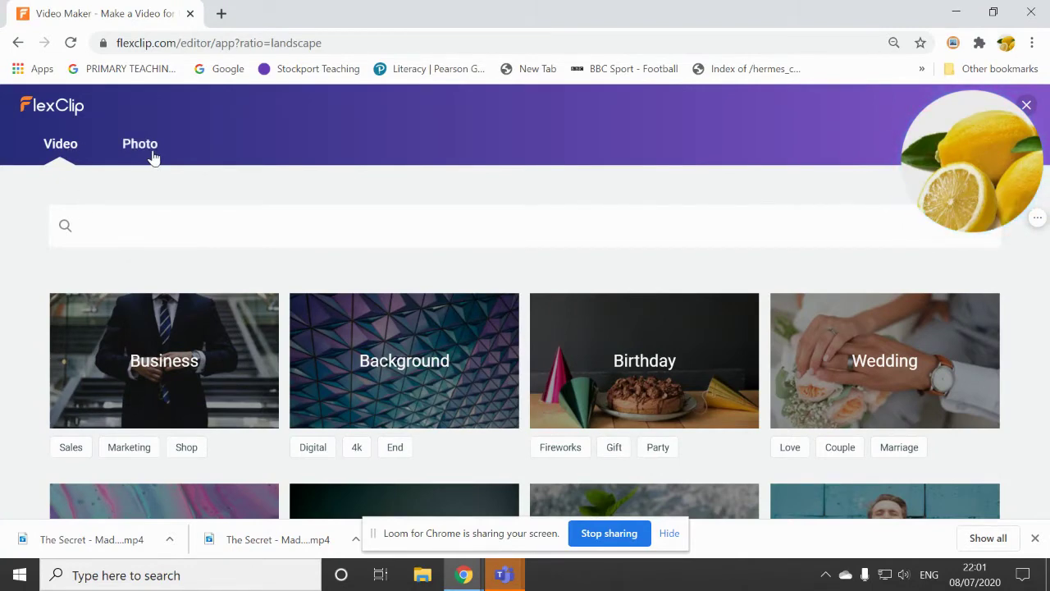
{"action": "left_click", "coordinate": [170, 221]}
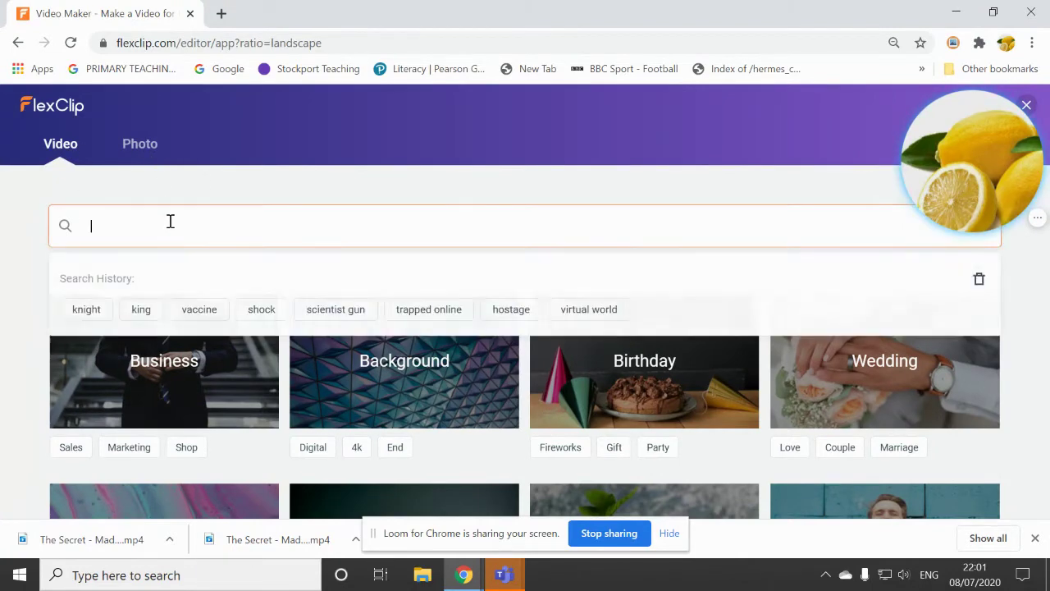
{"action": "key", "text": "Return"}
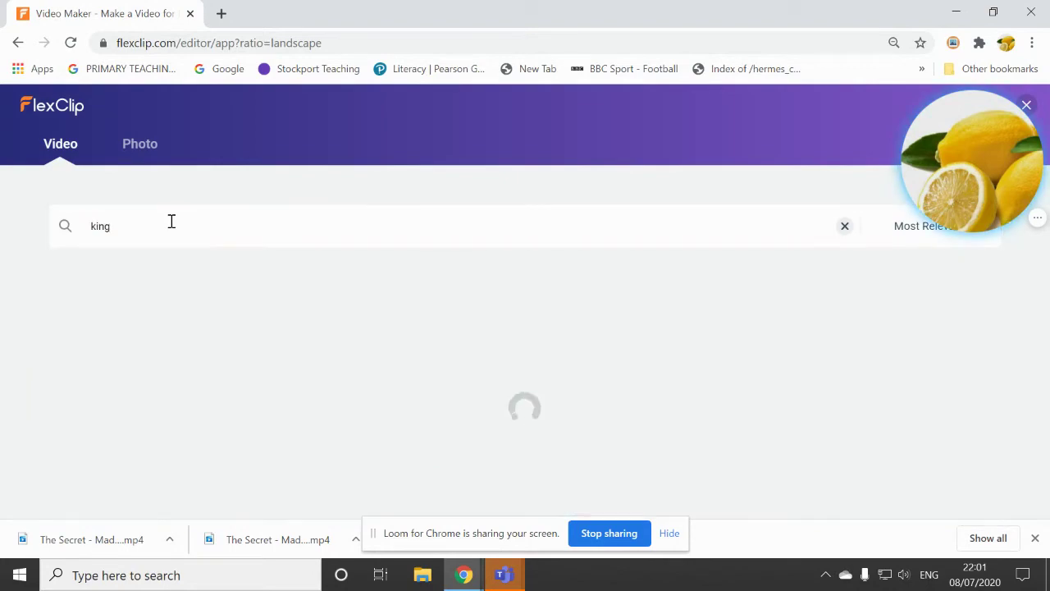
{"action": "scroll", "coordinate": [171, 223], "scroll_direction": "down", "scroll_amount": 1}
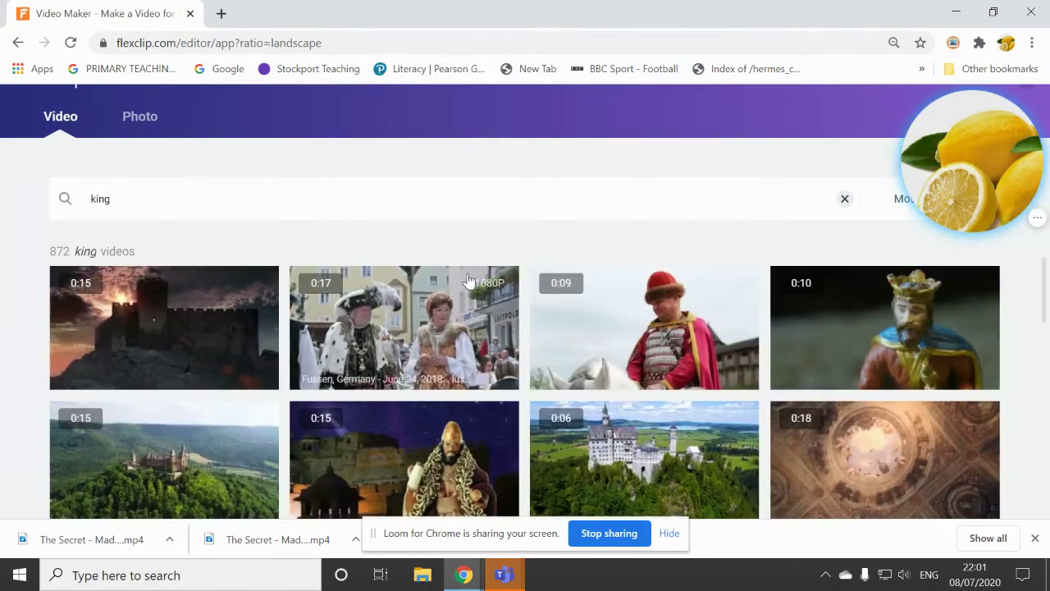
{"action": "left_click", "coordinate": [408, 332]}
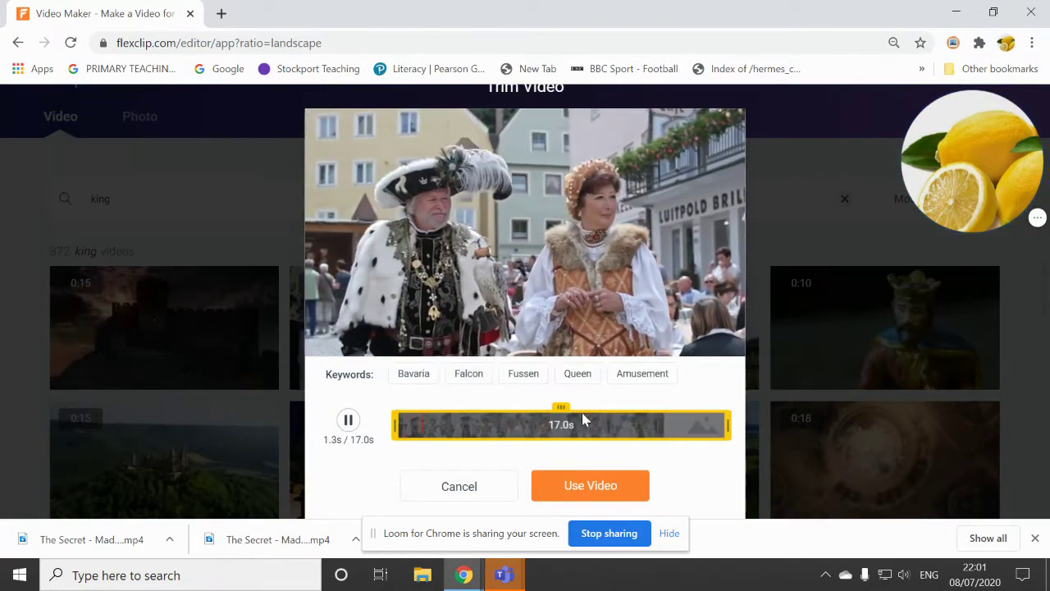
Use the 17.0-second king clip as scene 2 of the storyboard.
{"action": "left_click", "coordinate": [598, 484]}
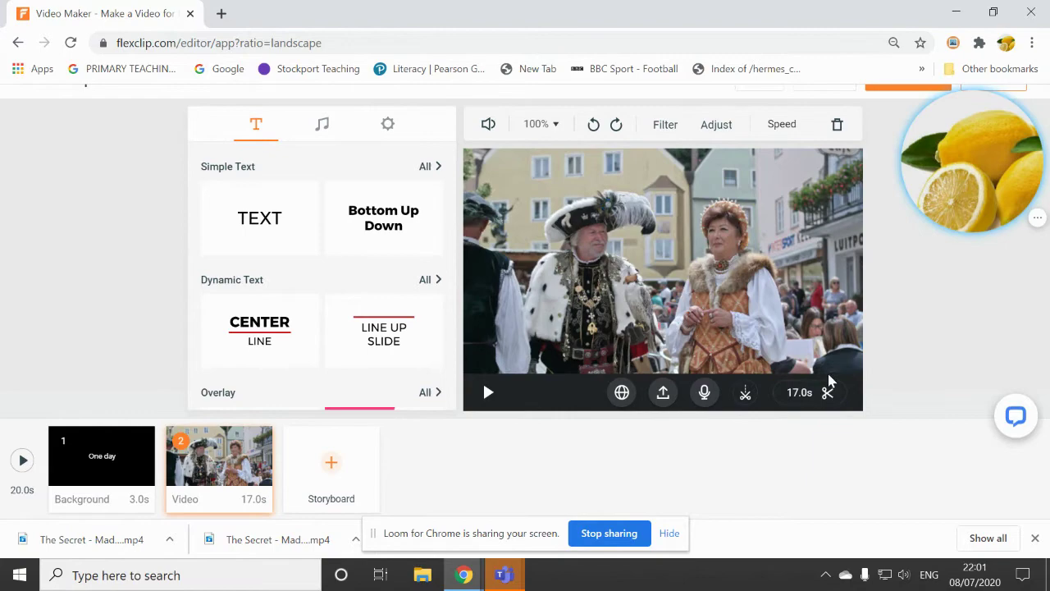
Trim the king clip to a 3.0-second section starting near 6.3s.
{"action": "left_click", "coordinate": [827, 396]}
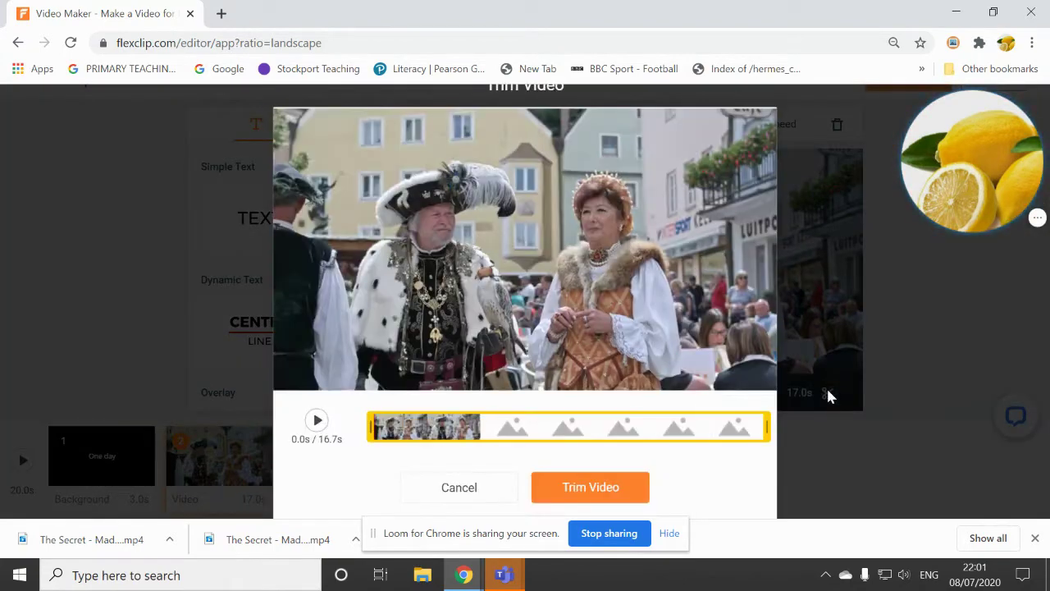
{"action": "left_click_drag", "start_coordinate": [768, 427], "coordinate": [528, 436]}
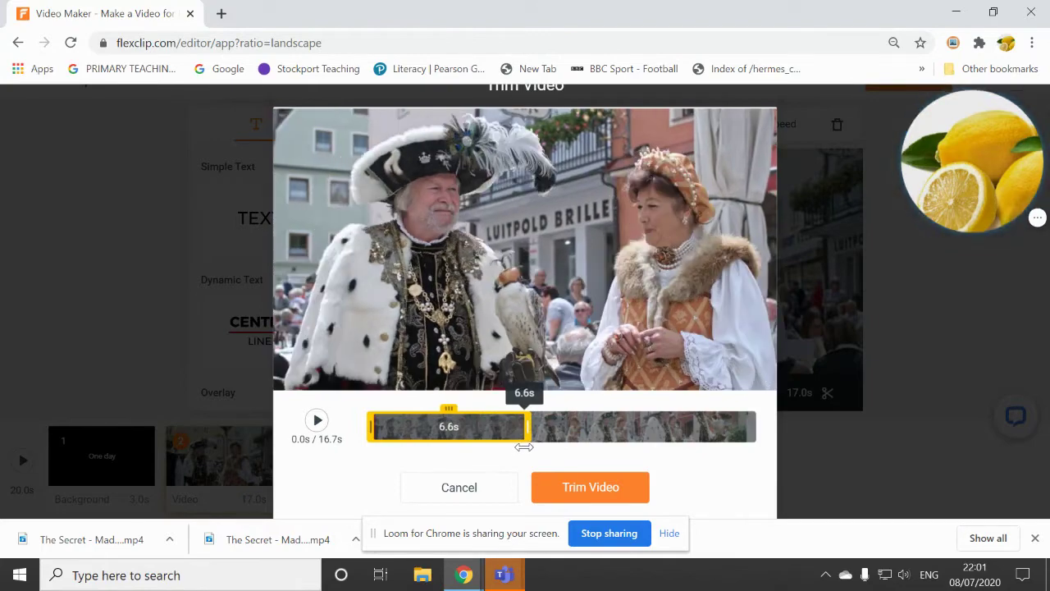
{"action": "left_click_drag", "start_coordinate": [370, 430], "coordinate": [456, 428]}
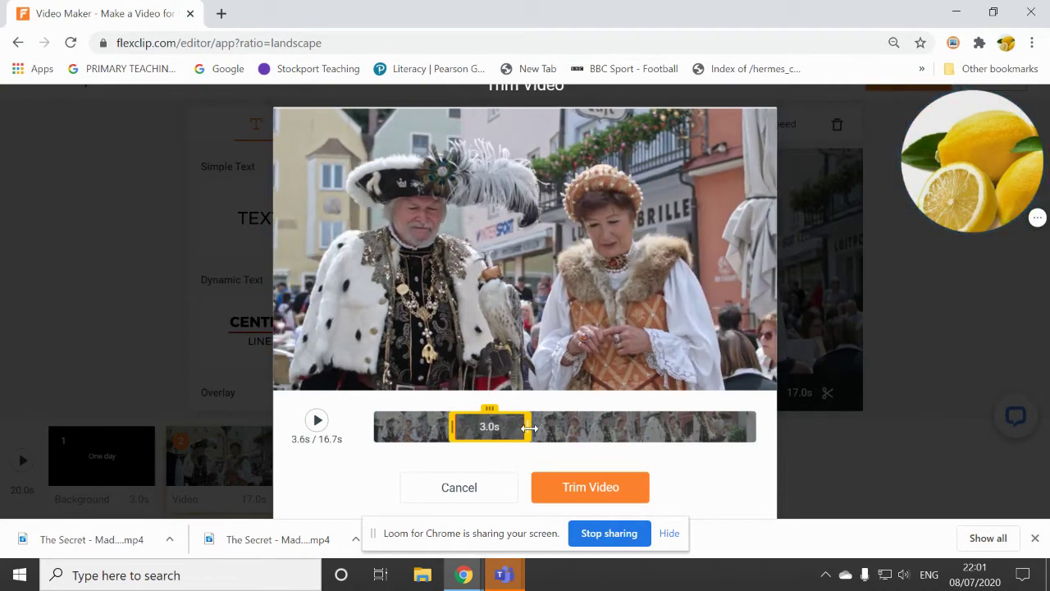
{"action": "left_click_drag", "start_coordinate": [528, 427], "coordinate": [605, 425]}
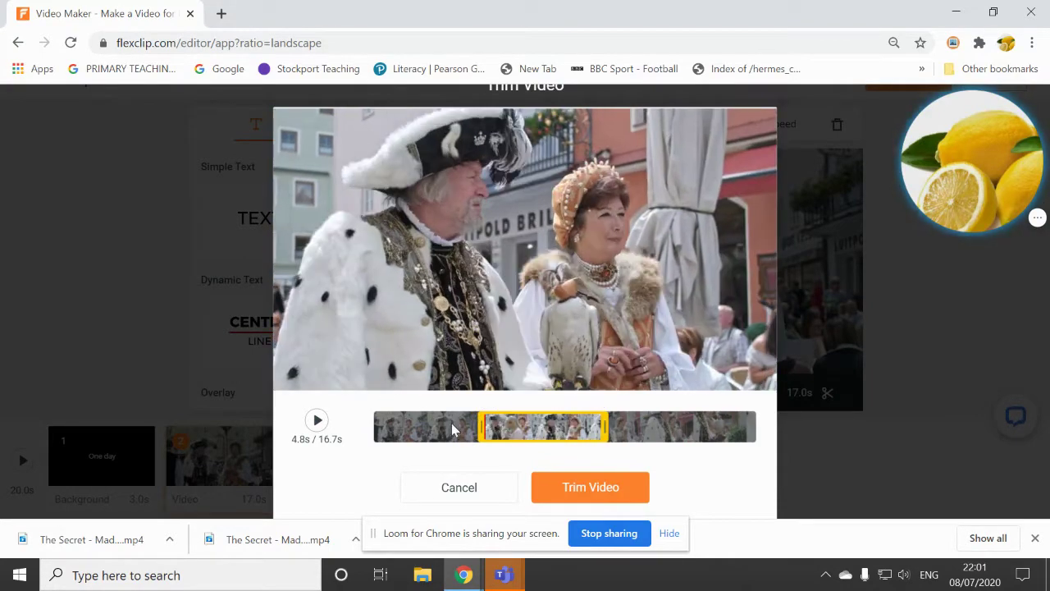
{"action": "left_click_drag", "start_coordinate": [476, 430], "coordinate": [516, 427]}
{"action": "left_click_drag", "start_coordinate": [604, 427], "coordinate": [586, 427]}
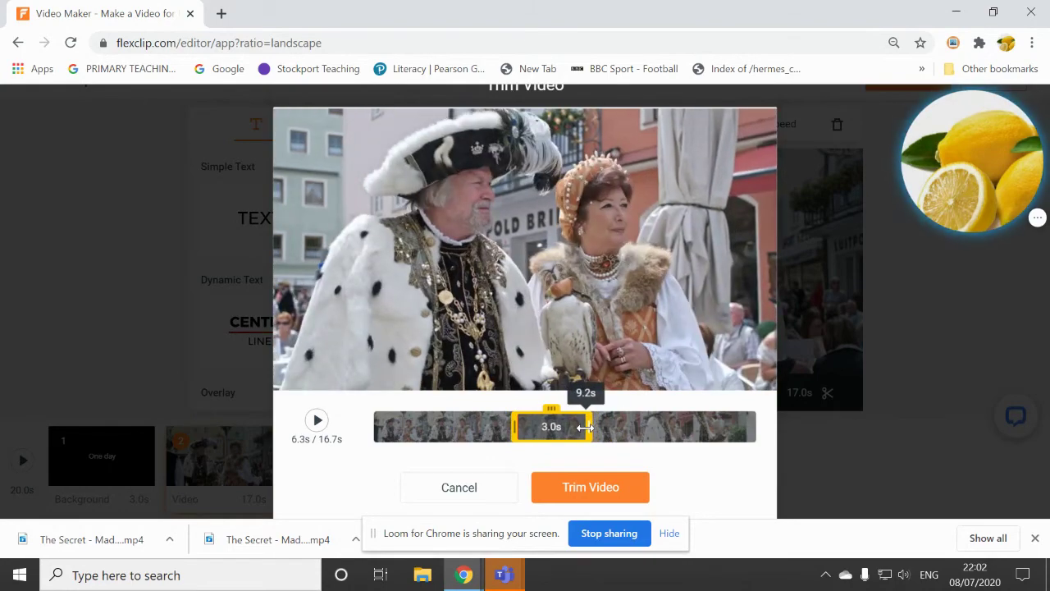
{"action": "left_click", "coordinate": [582, 488]}
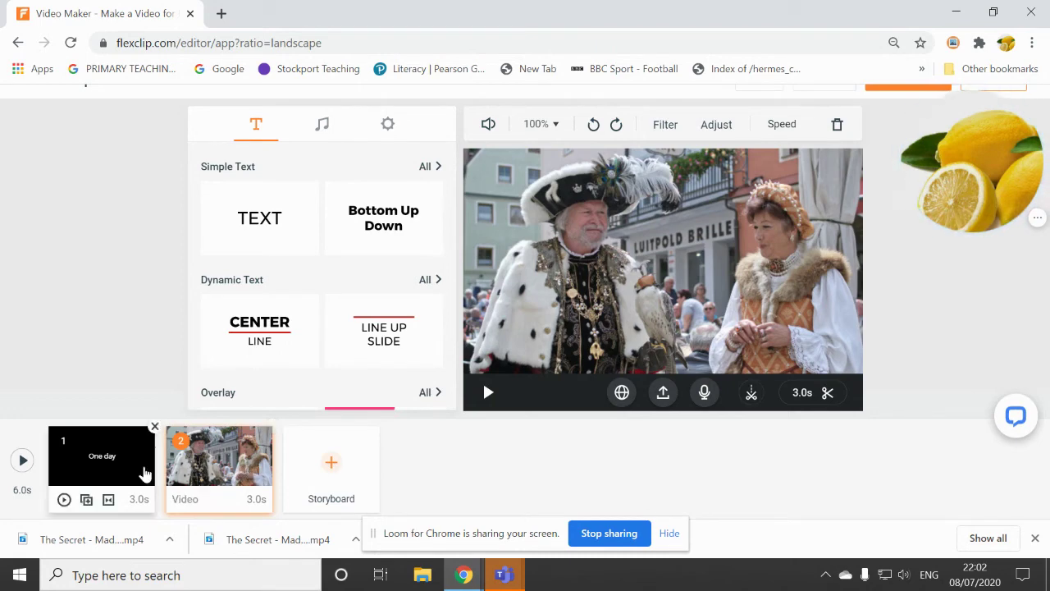
Preview the One day and king scenes from the start, then return to editing.
{"action": "left_click", "coordinate": [137, 467]}
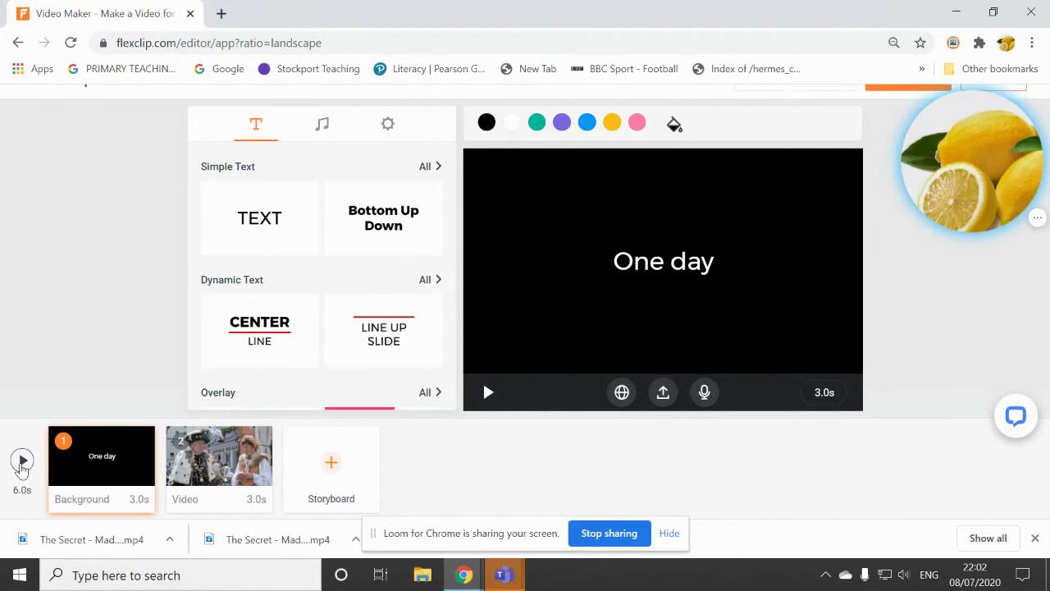
{"action": "left_click", "coordinate": [22, 462]}
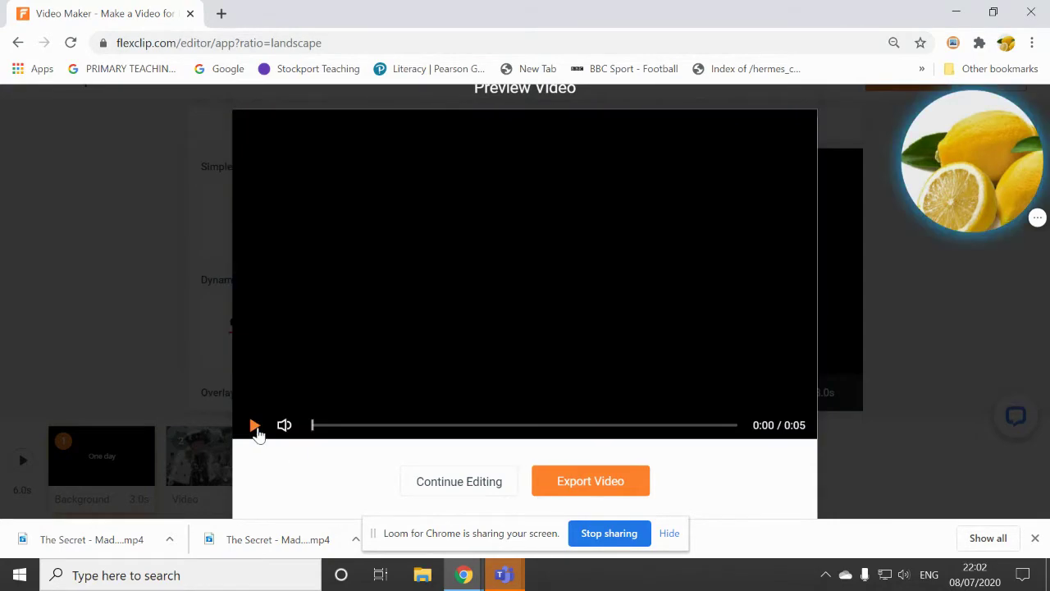
{"action": "left_click", "coordinate": [256, 427]}
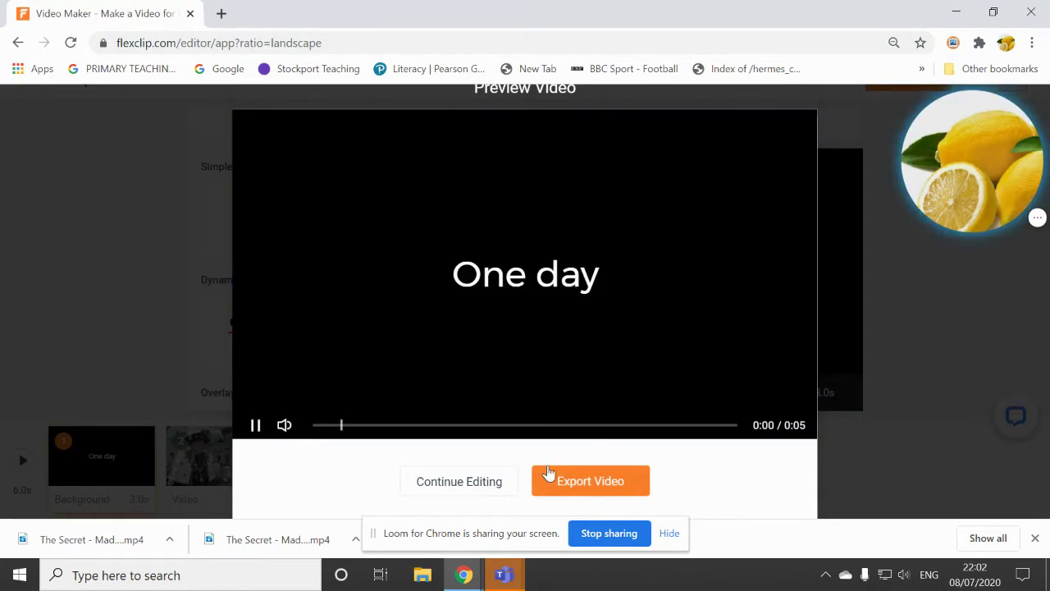
{"action": "left_click", "coordinate": [441, 484]}
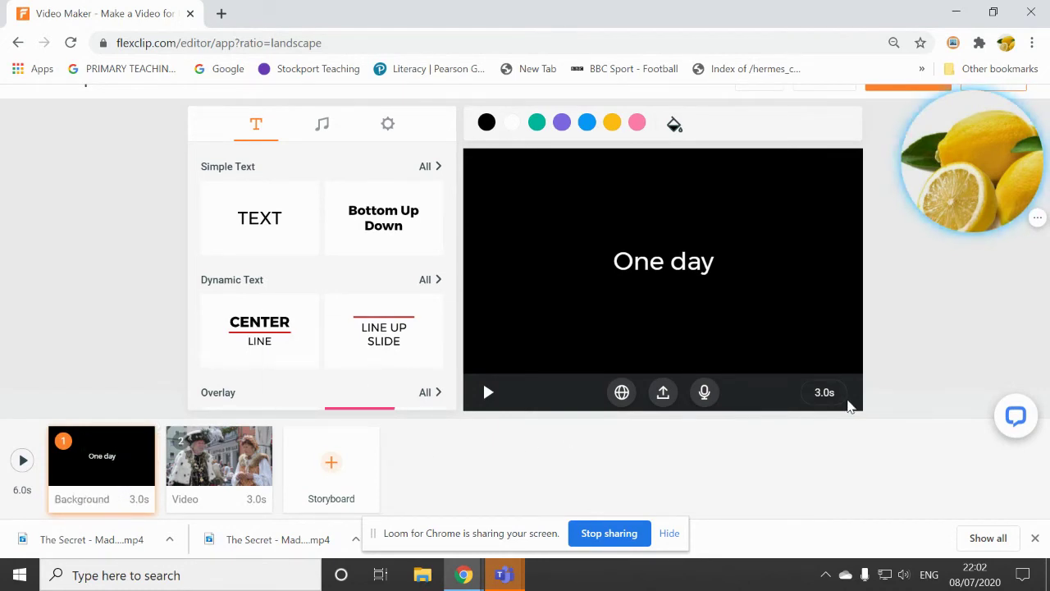
Reduce the One day scene's duration from 3.0s to 2.0s.
{"action": "left_click", "coordinate": [817, 395]}
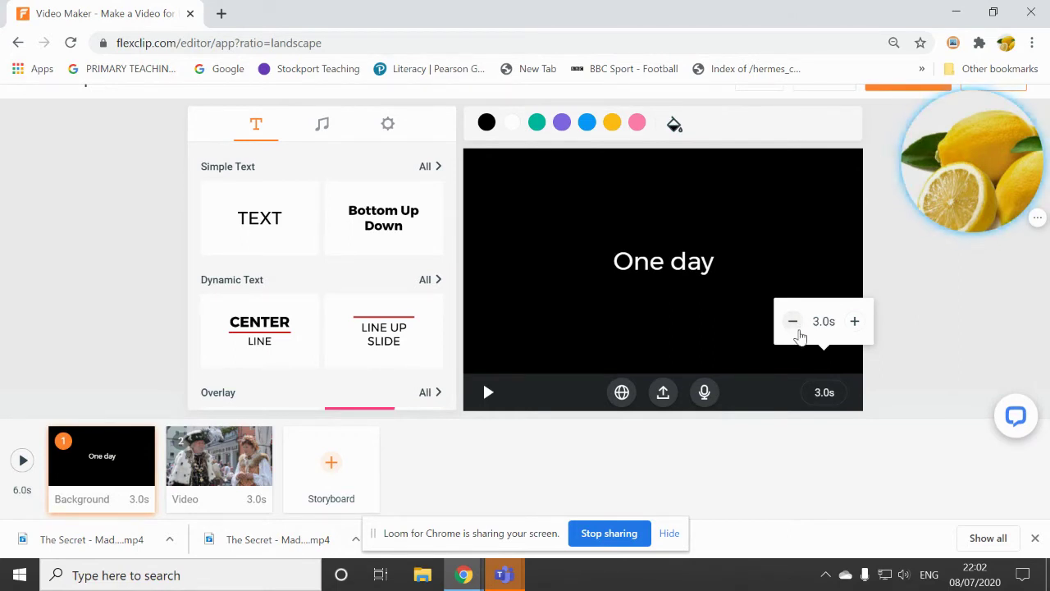
{"action": "left_click", "coordinate": [794, 321]}
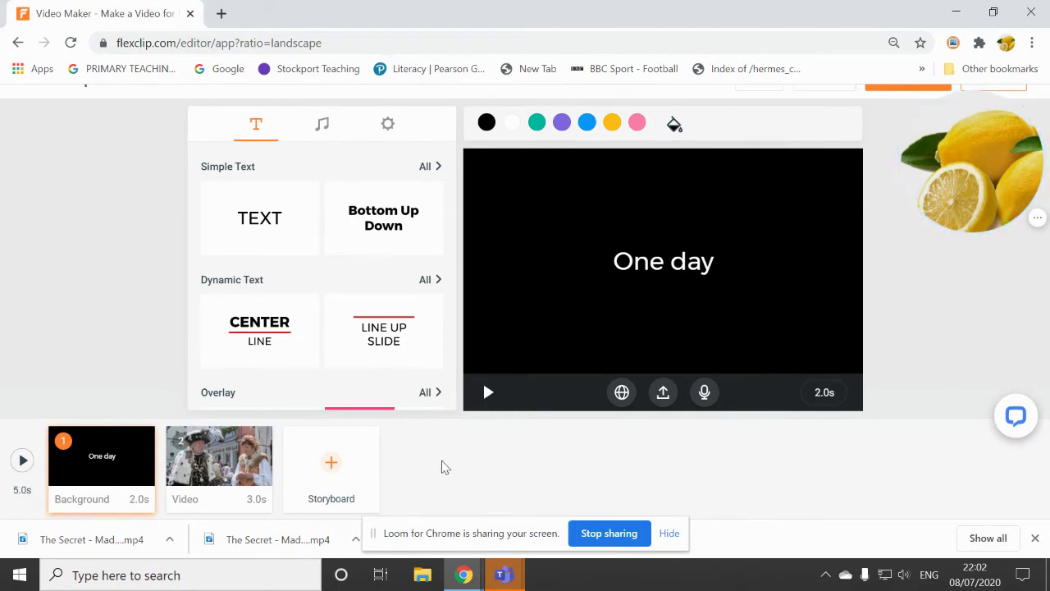
{"action": "left_click", "coordinate": [344, 468]}
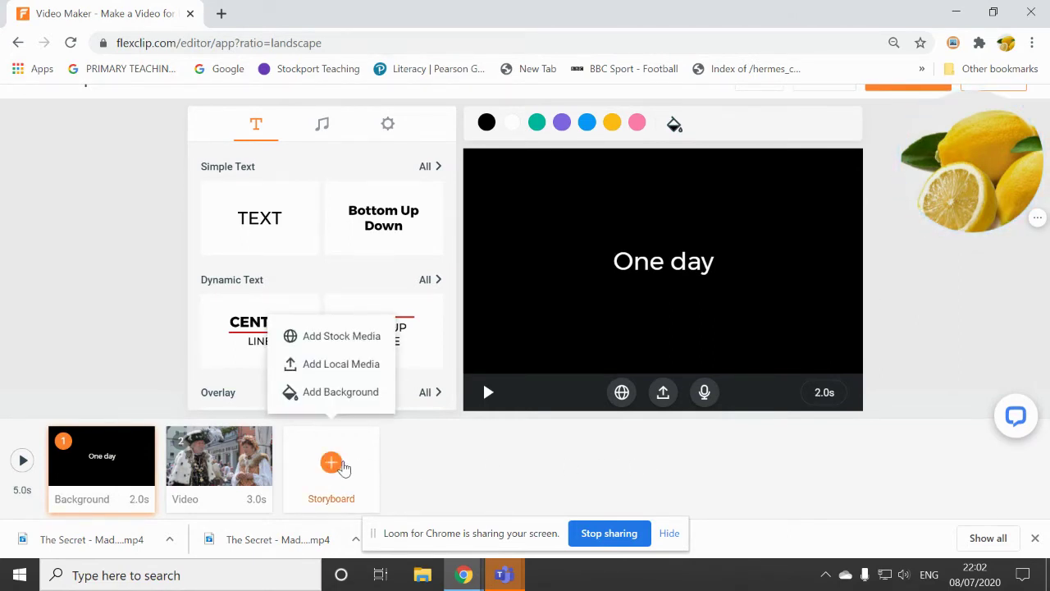
Select the king clip in the storyboard and play it in the preview.
{"action": "left_click", "coordinate": [249, 463]}
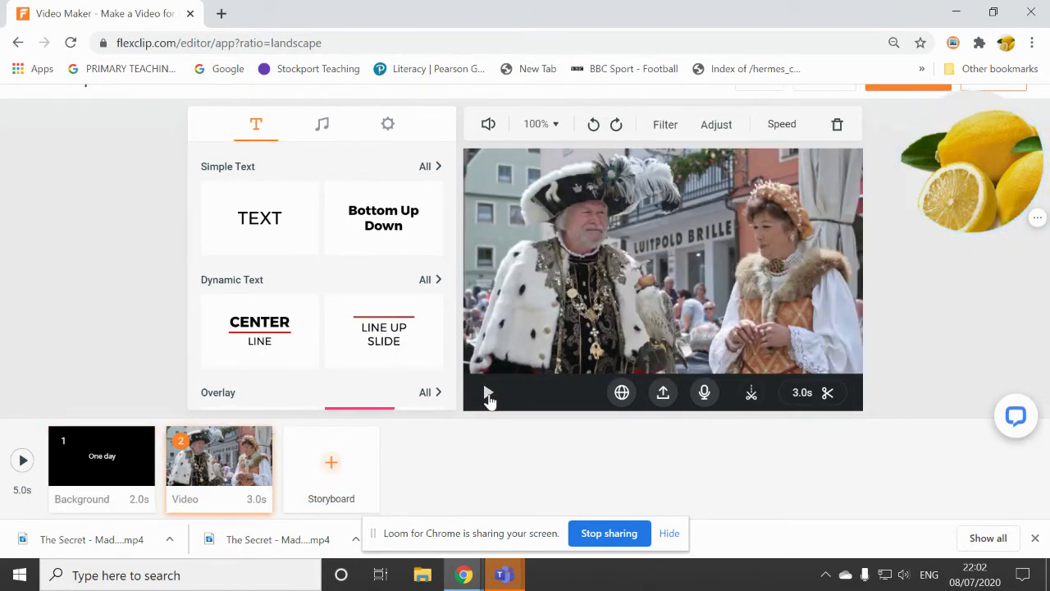
{"action": "left_click", "coordinate": [488, 394]}
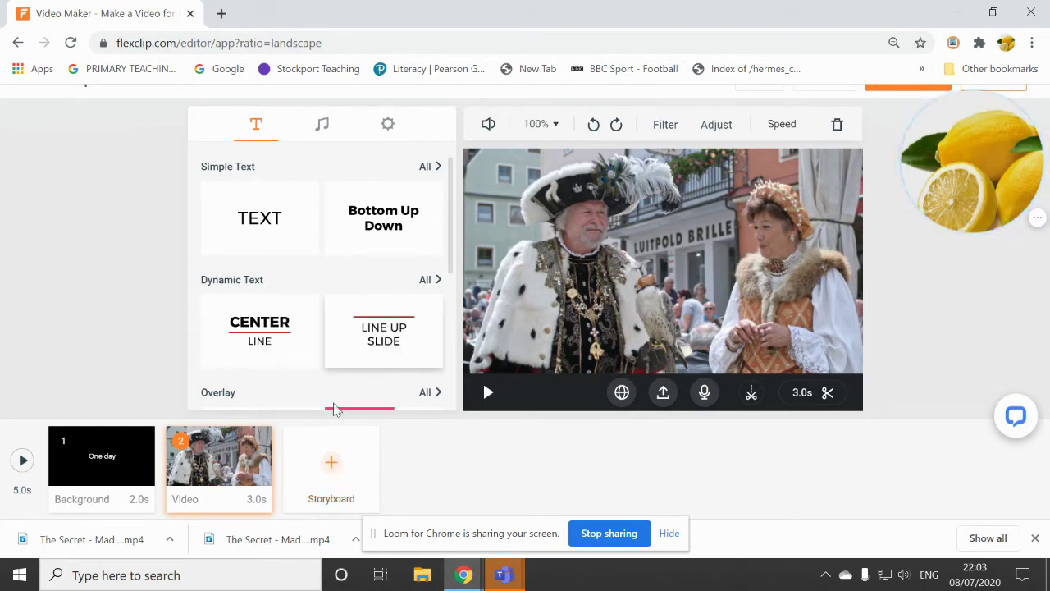
{"action": "mouse_move", "coordinate": [336, 462]}
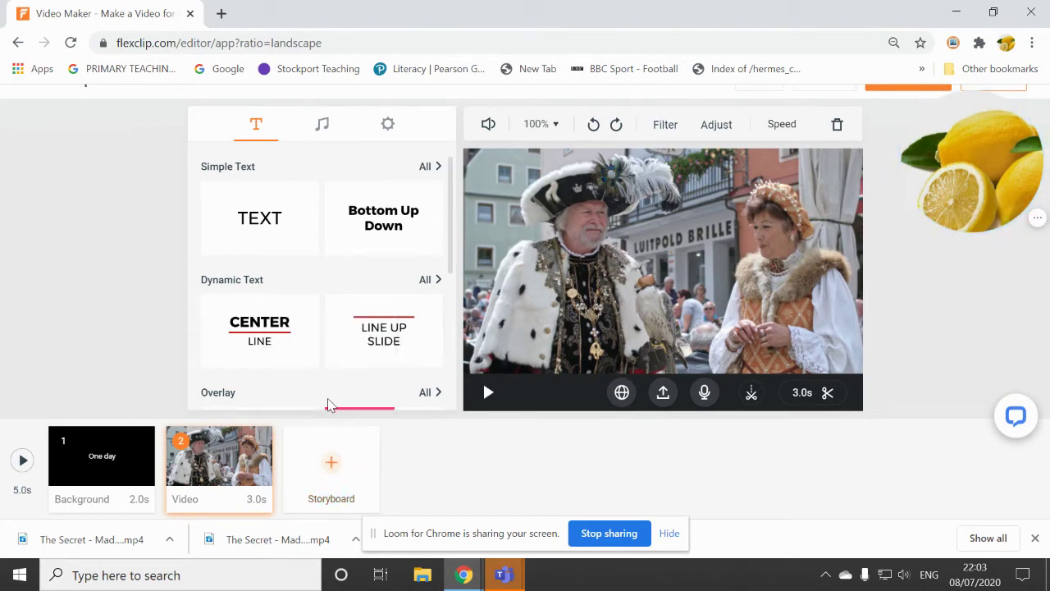
Search the stock library for 'knight' and pick the armoured knight clip.
{"action": "left_click", "coordinate": [333, 338]}
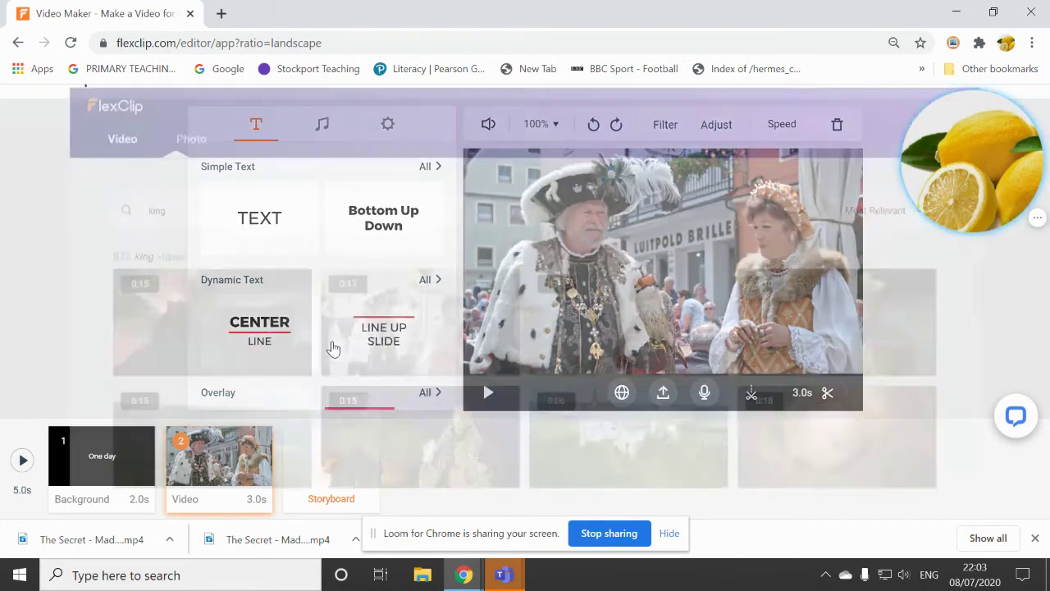
{"action": "left_click", "coordinate": [385, 204]}
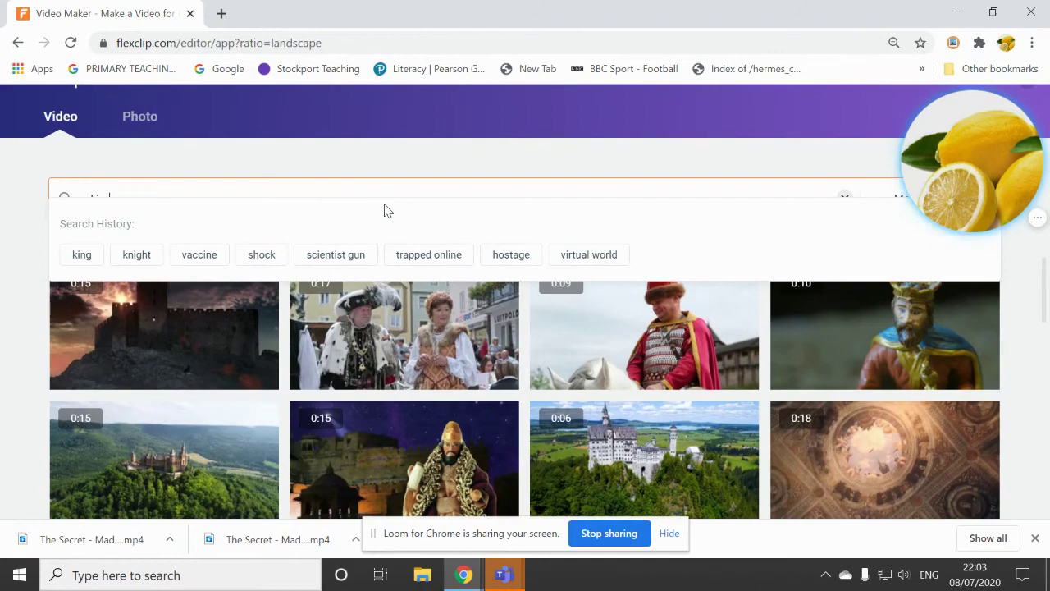
{"action": "type", "text": "ht"}
{"action": "key", "text": "ctrl+a"}
{"action": "key", "text": "BackSpace"}
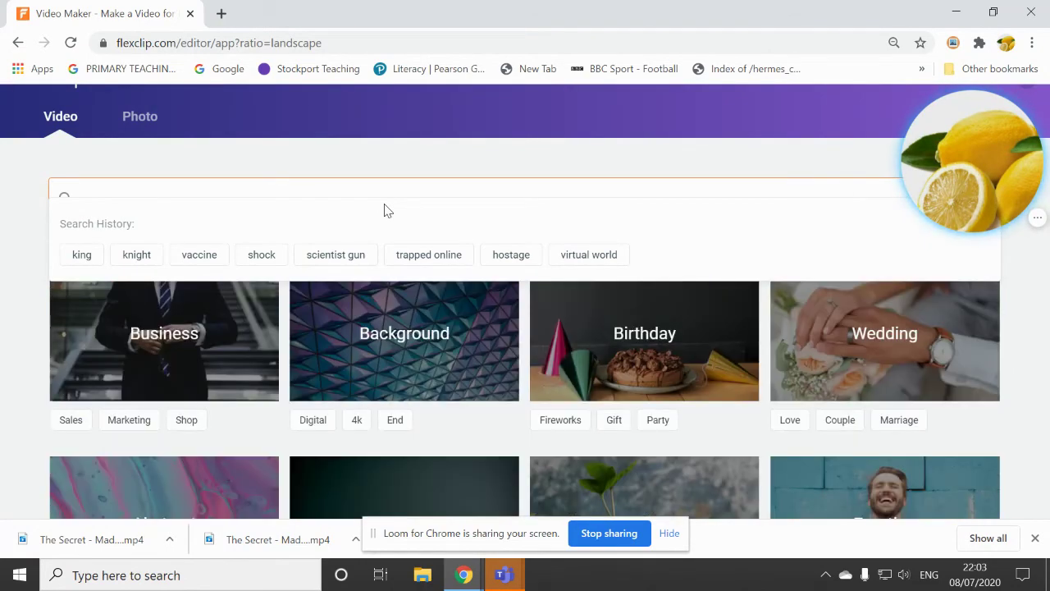
{"action": "type", "text": "st"}
{"action": "key", "text": "Return"}
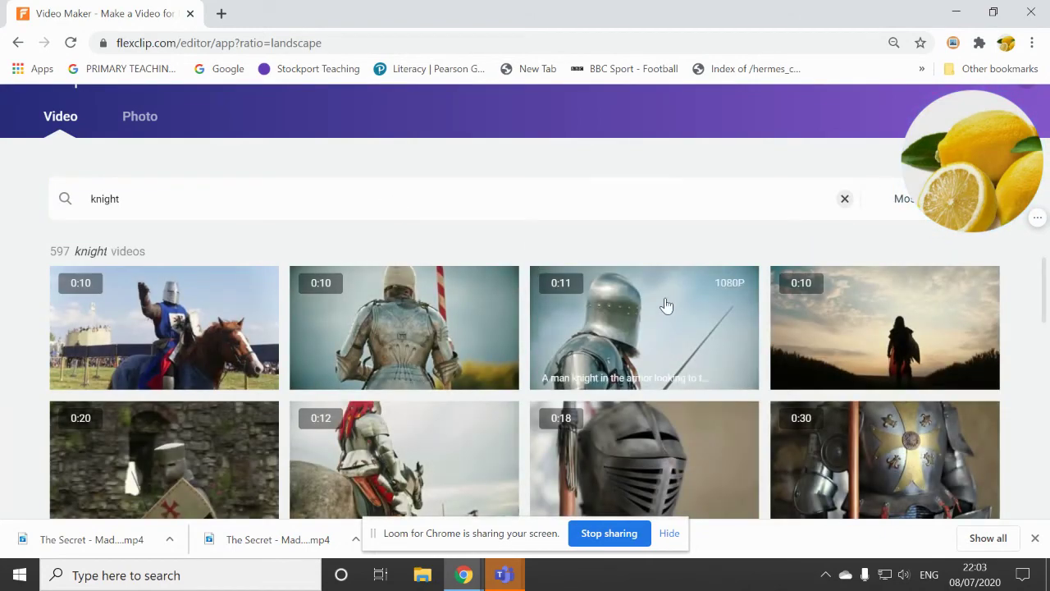
{"action": "left_click", "coordinate": [667, 305]}
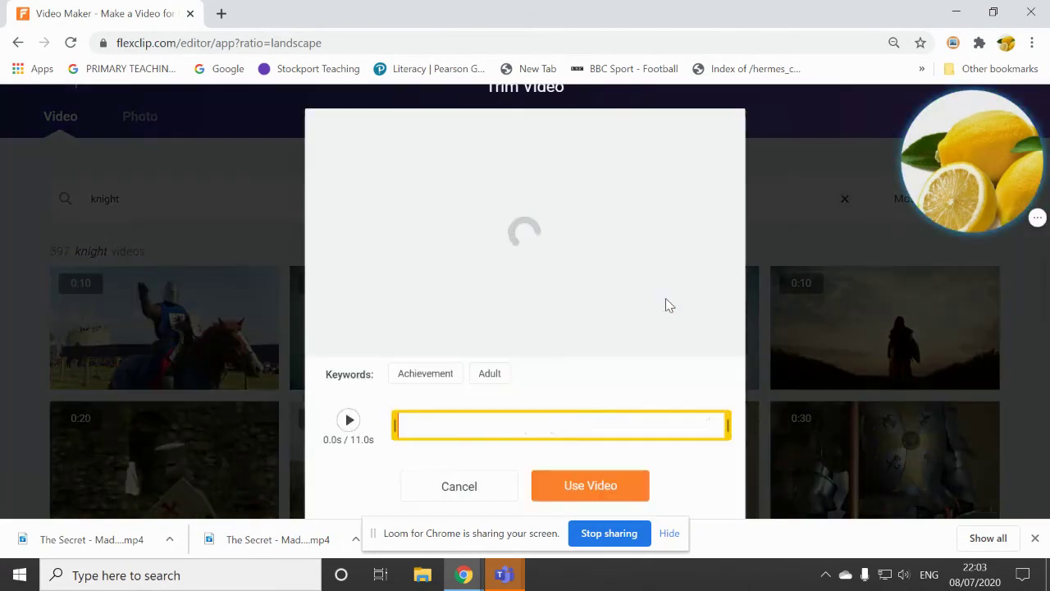
Add the knight clip as scene 3 and trim it to 3.2 seconds, making the video 8.2 seconds.
{"action": "left_click", "coordinate": [601, 486]}
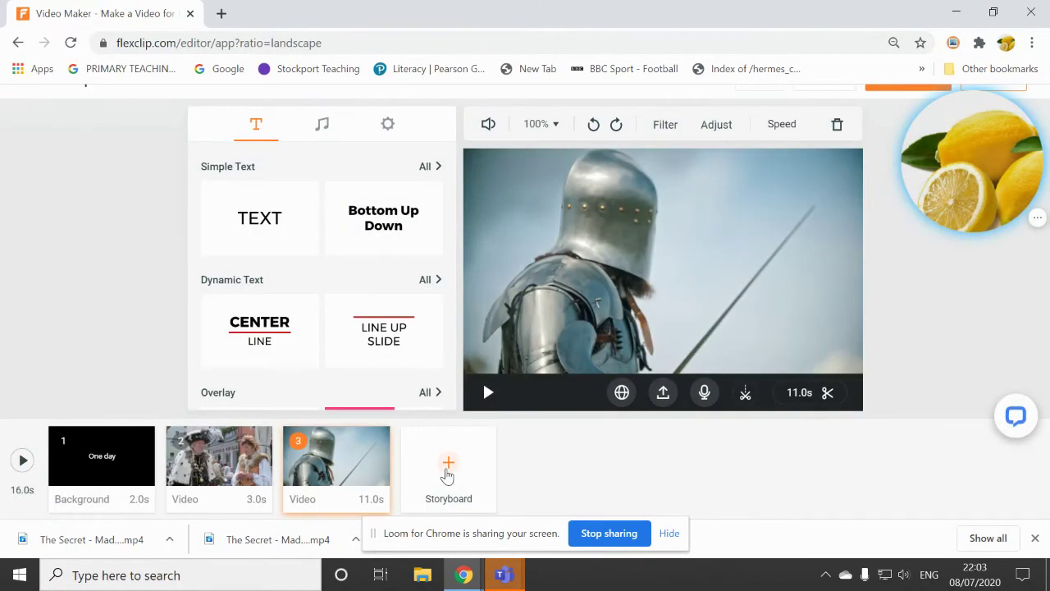
{"action": "left_click", "coordinate": [815, 396]}
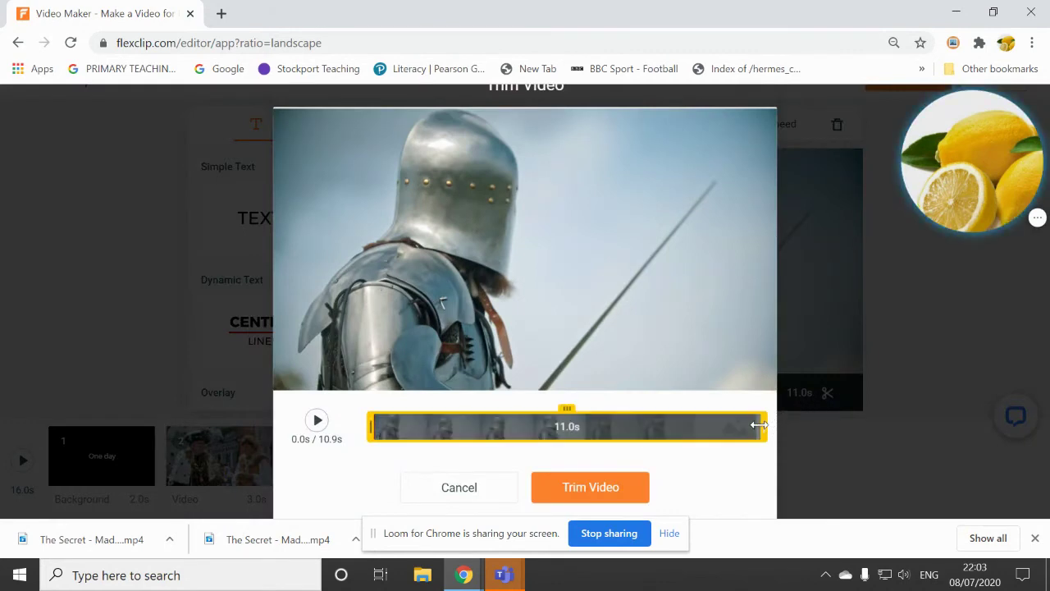
{"action": "left_click_drag", "start_coordinate": [764, 427], "coordinate": [484, 446]}
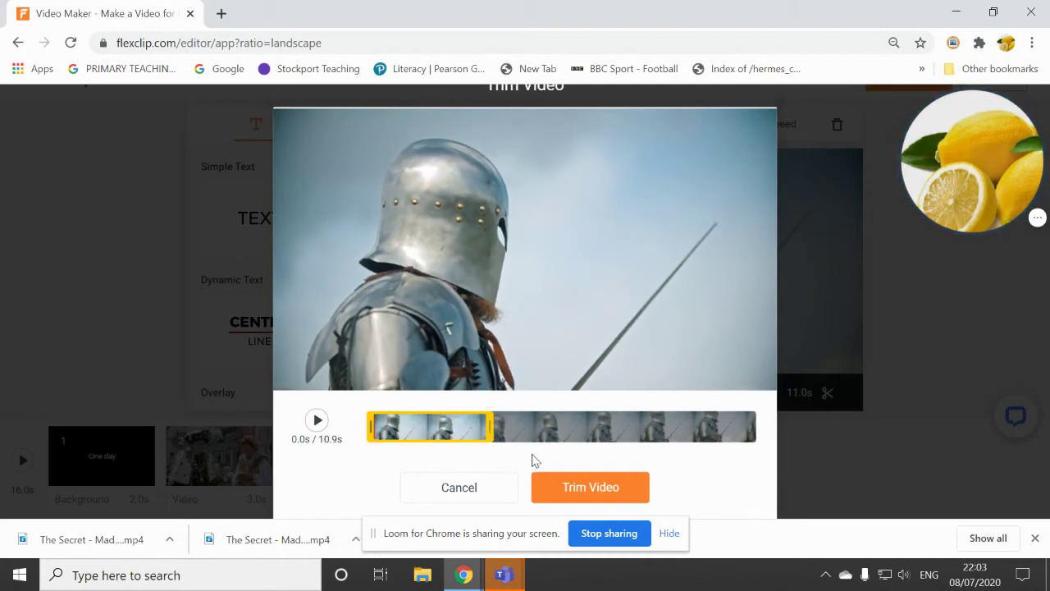
{"action": "left_click", "coordinate": [570, 485]}
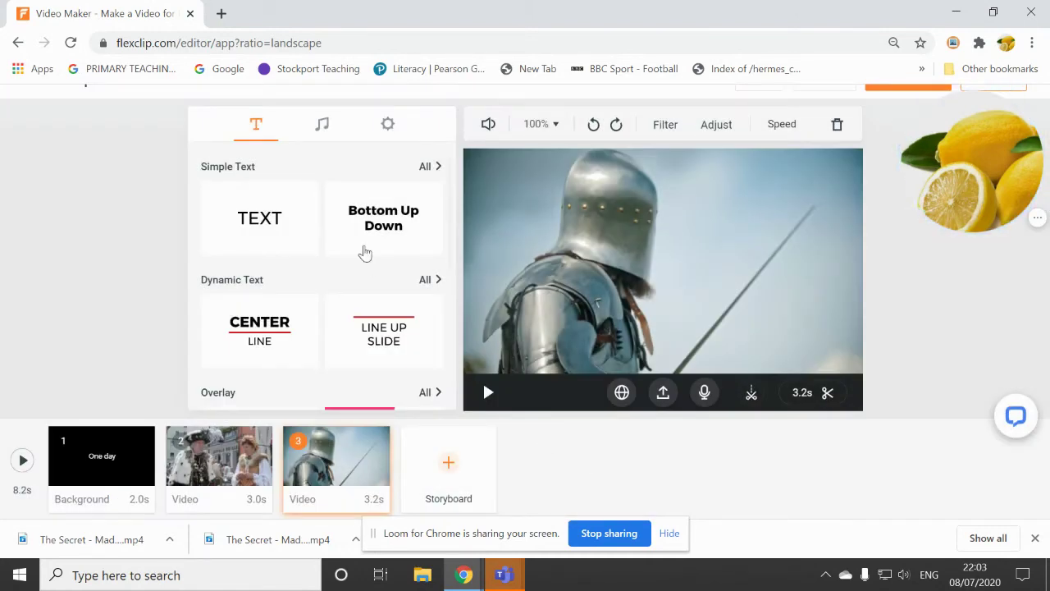
Search the music library for dramatic music and use 'A Dramatic Twist' as the background track.
{"action": "left_click", "coordinate": [323, 129]}
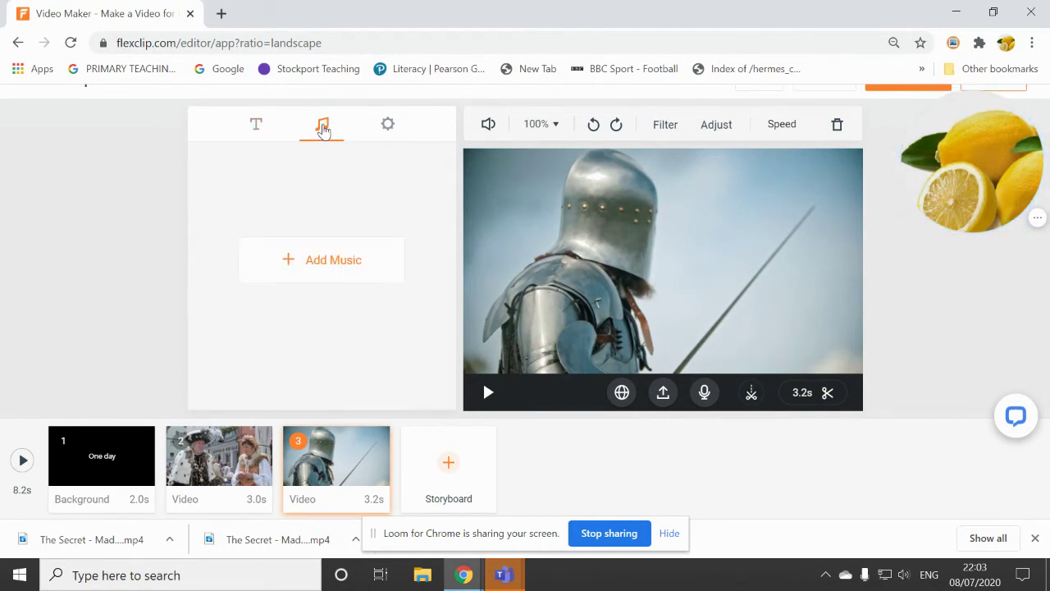
{"action": "left_click", "coordinate": [335, 264]}
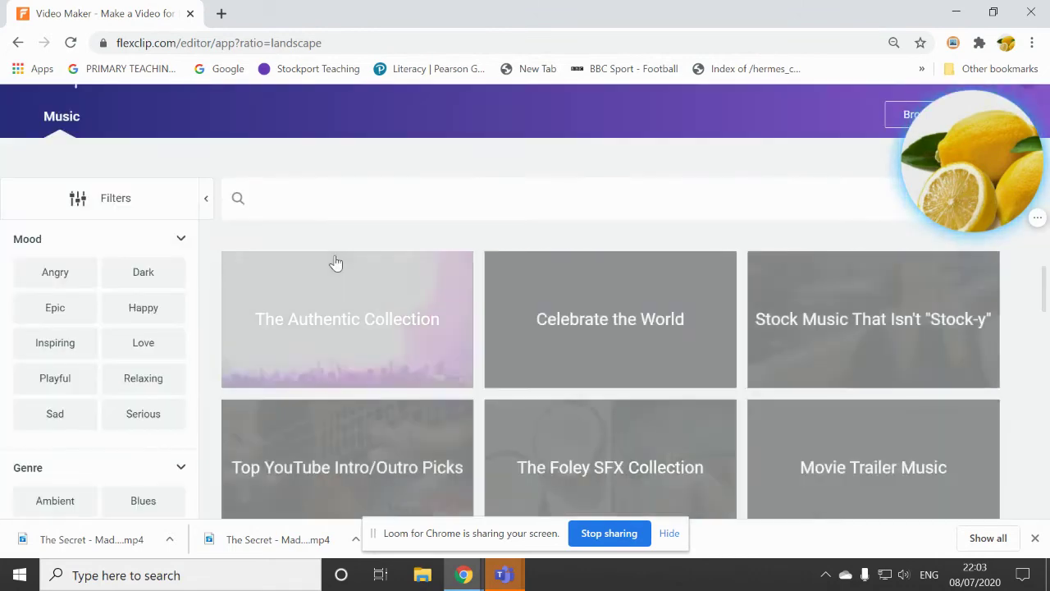
{"action": "left_click", "coordinate": [341, 204]}
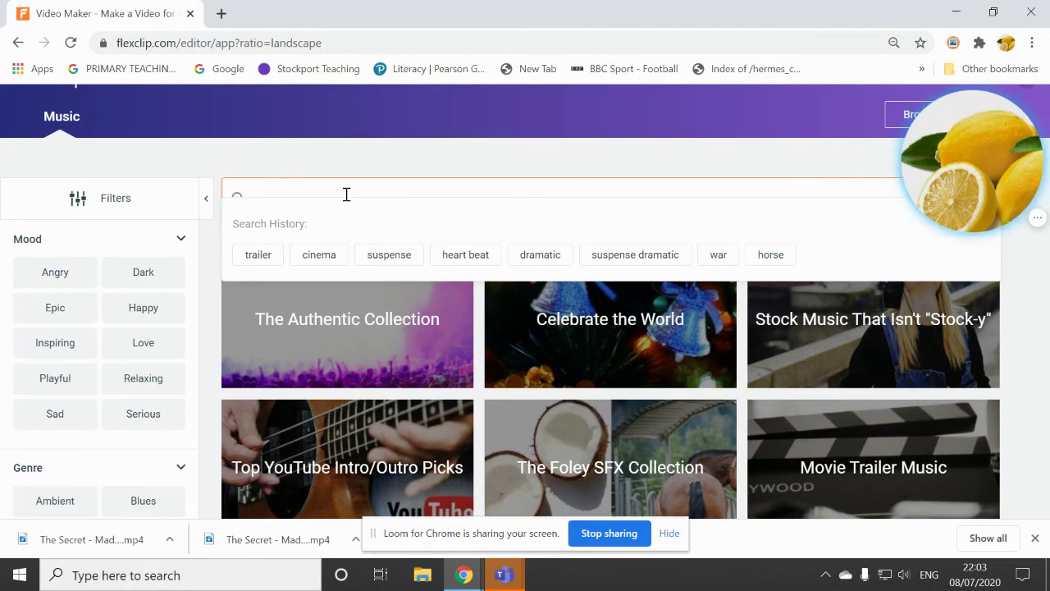
{"action": "type", "text": "sad"}
{"action": "type", "text": "ic"}
{"action": "key", "text": "Return"}
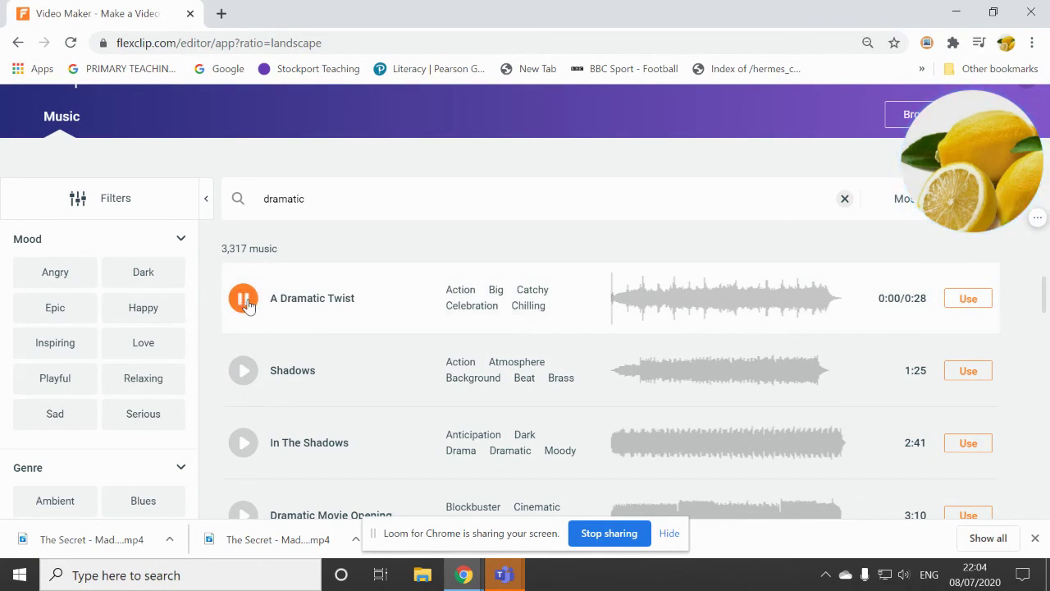
{"action": "left_click", "coordinate": [952, 300]}
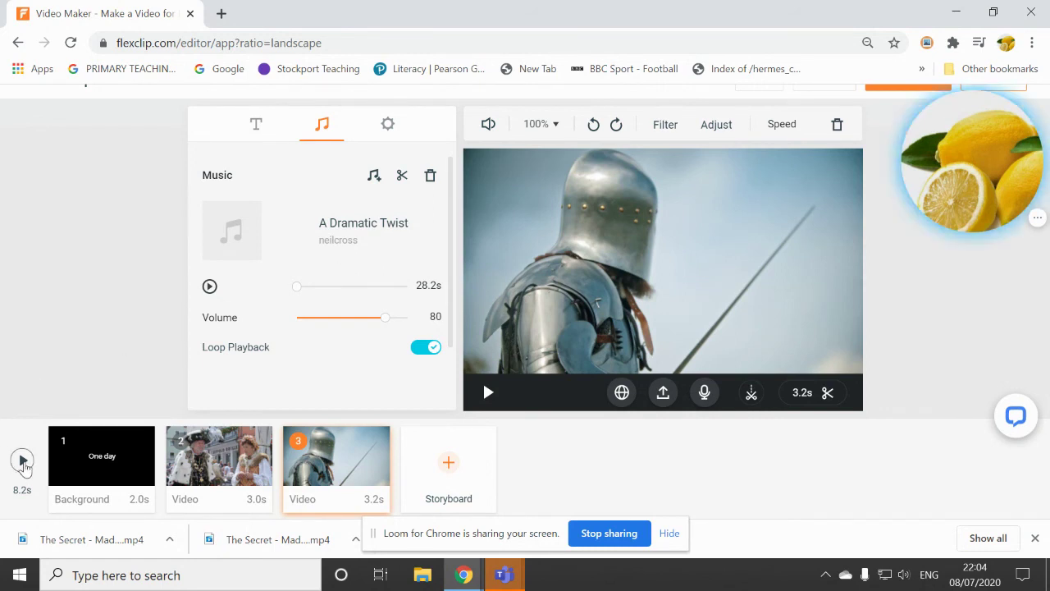
{"action": "left_click", "coordinate": [22, 461]}
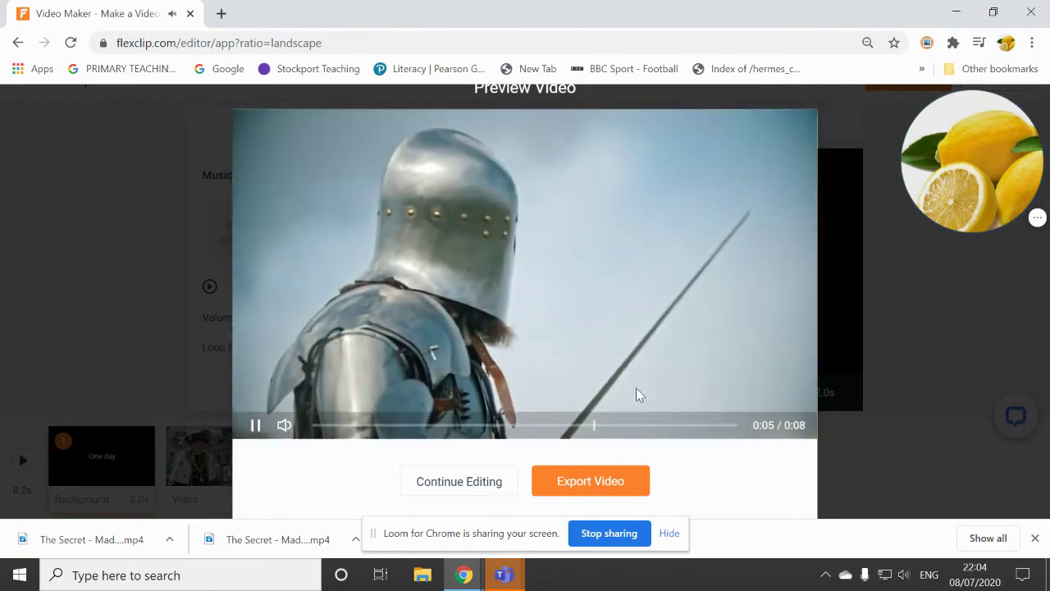
{"action": "left_click", "coordinate": [255, 430]}
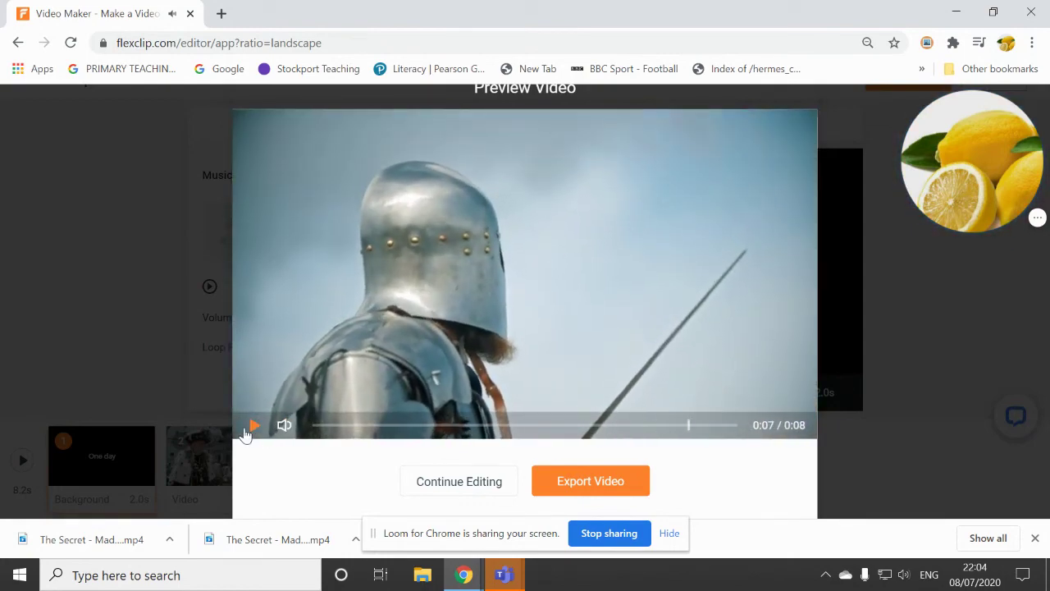
{"action": "left_click", "coordinate": [468, 481]}
{"action": "mouse_move", "coordinate": [451, 468]}
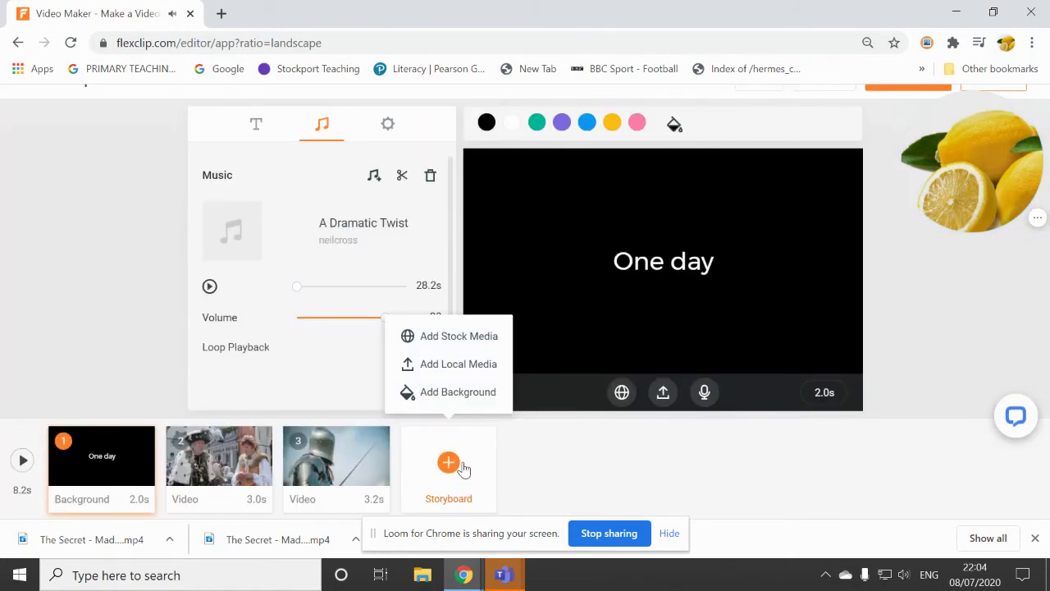